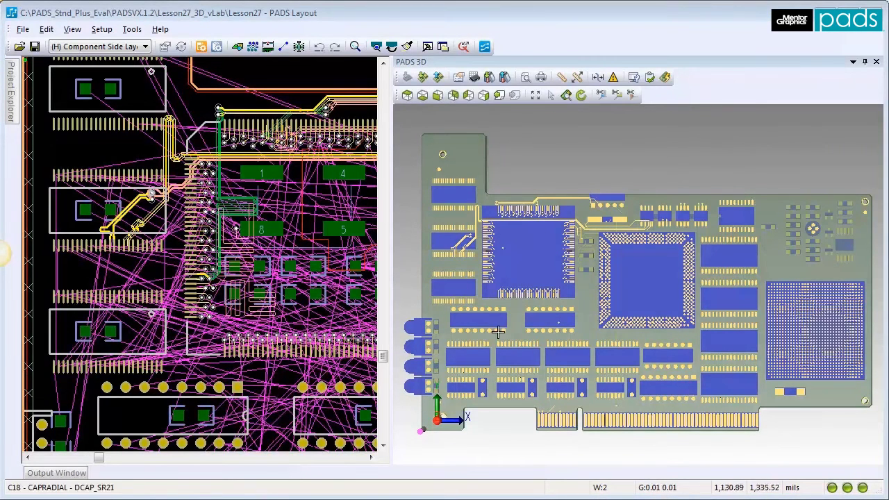
Import the L503GD-H401.sat 3D model for LED1, then fit the whole board in view
{"action": "left_click", "coordinate": [421, 330]}
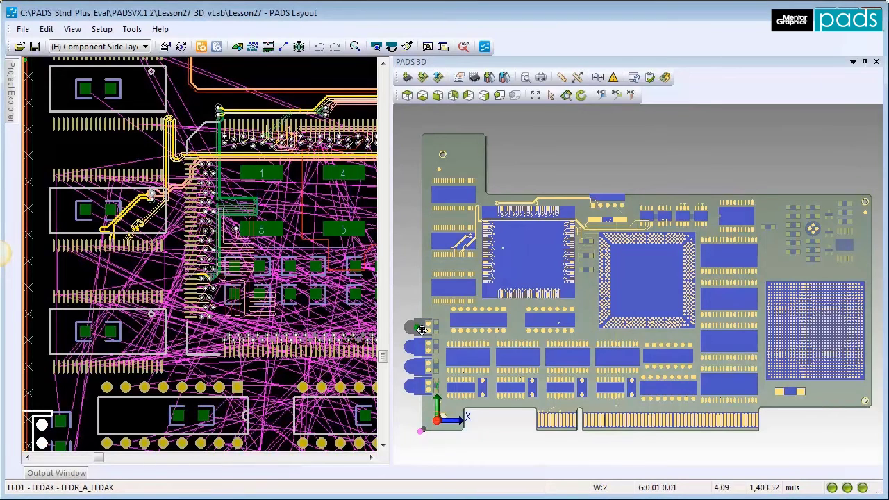
{"action": "left_click", "coordinate": [551, 96]}
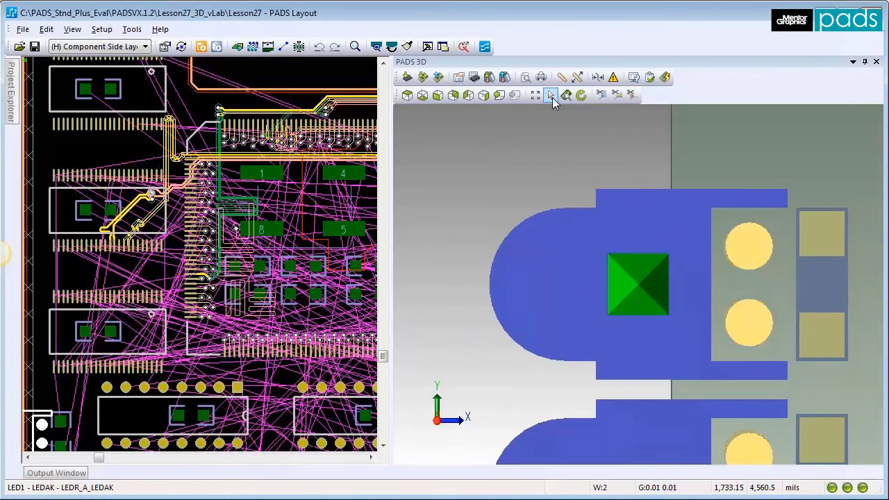
{"action": "left_click", "coordinate": [407, 77]}
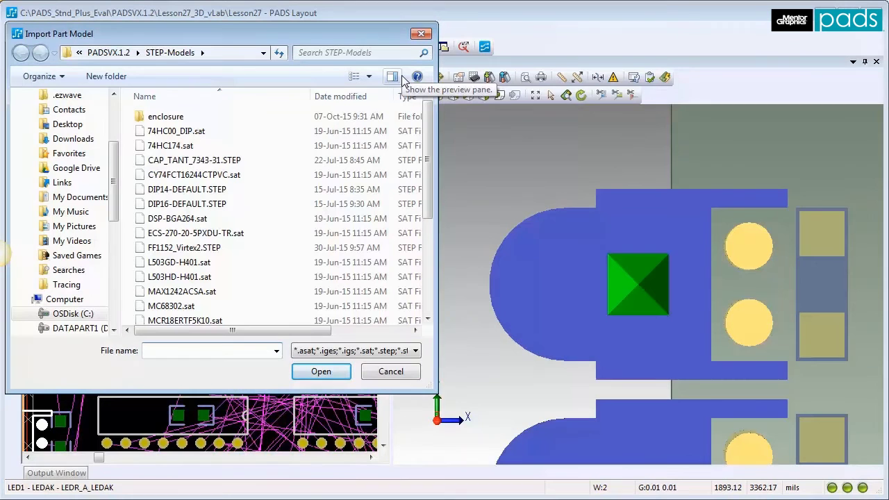
{"action": "left_click", "coordinate": [264, 262]}
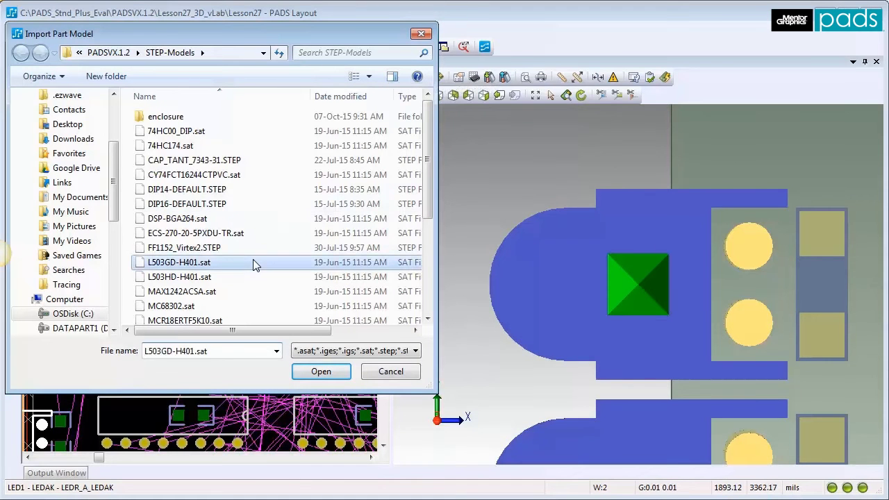
{"action": "left_click", "coordinate": [316, 368]}
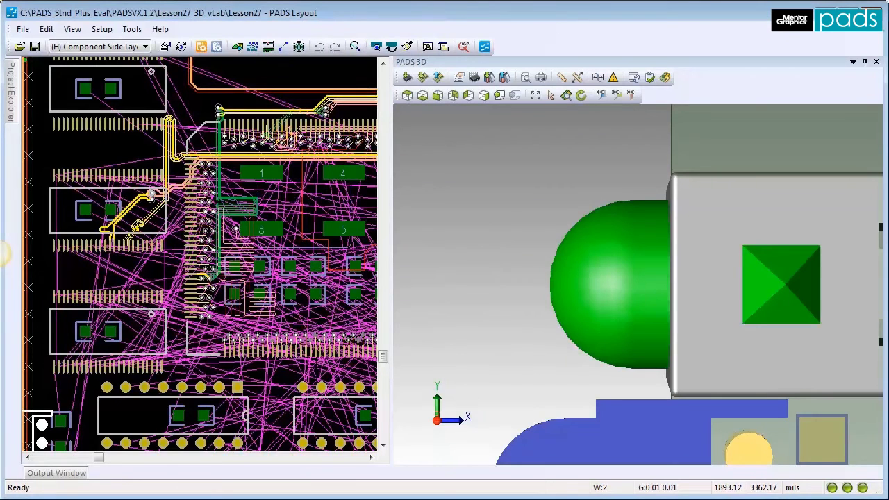
{"action": "left_click", "coordinate": [536, 95]}
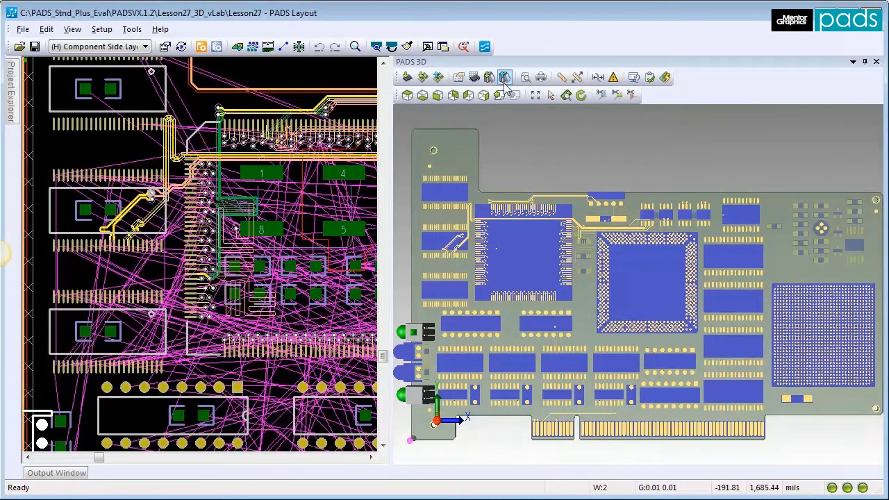
{"action": "left_click", "coordinate": [477, 77]}
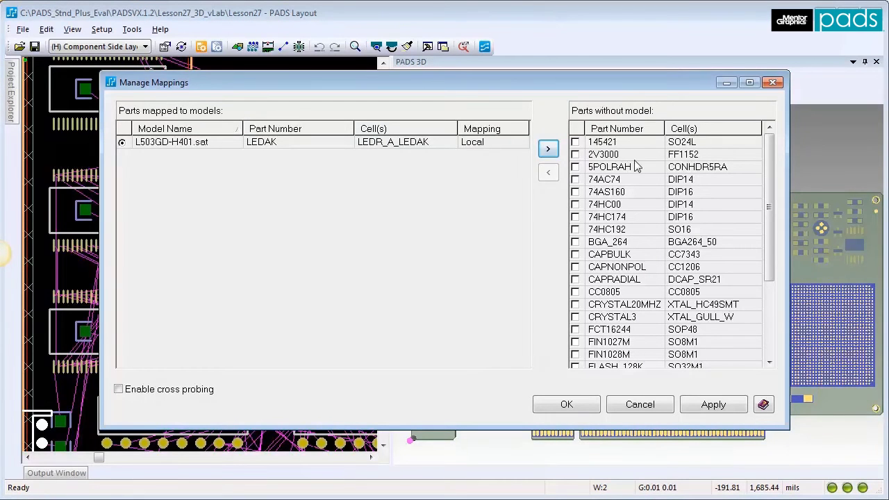
{"action": "left_click_drag", "start_coordinate": [769, 254], "coordinate": [778, 331]}
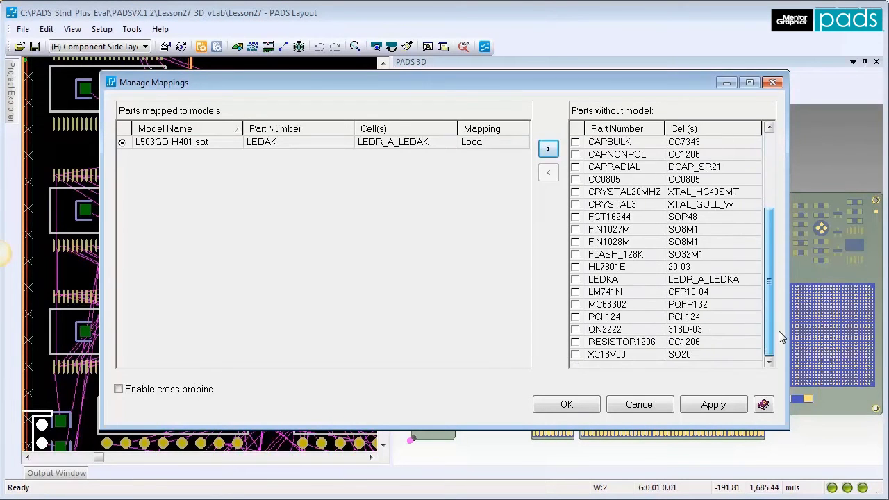
{"action": "left_click", "coordinate": [622, 281]}
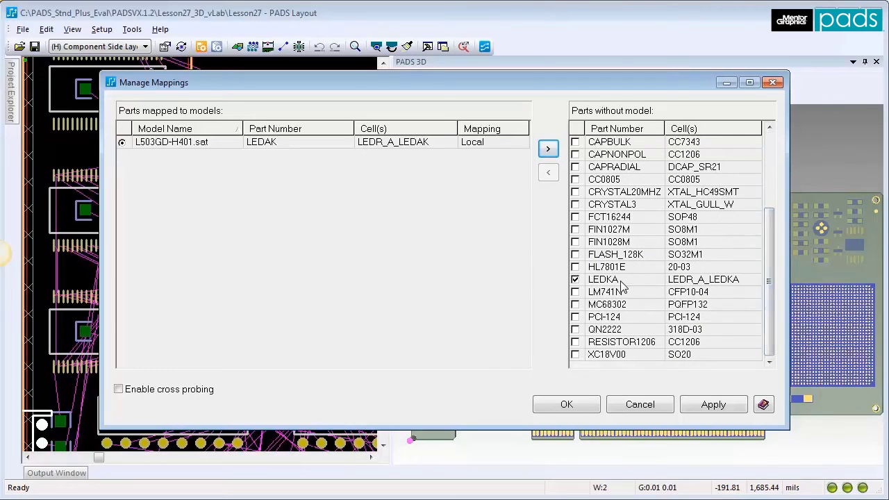
{"action": "left_click", "coordinate": [548, 148]}
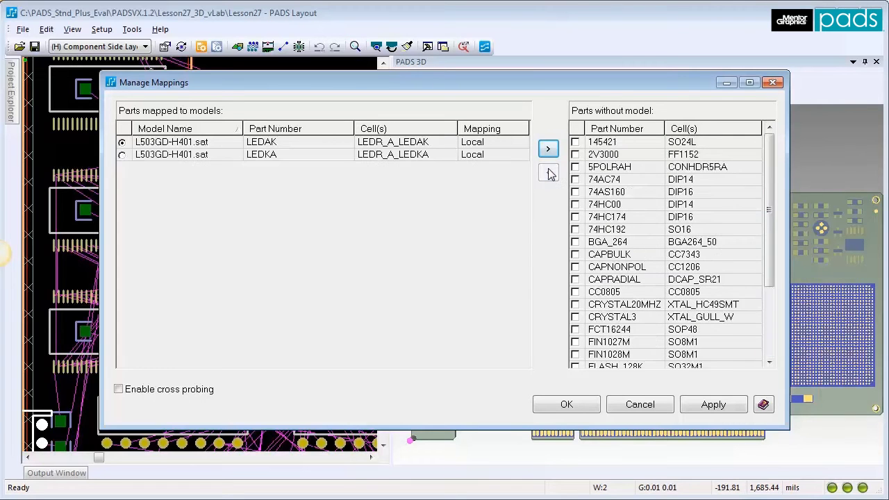
{"action": "left_click", "coordinate": [574, 405]}
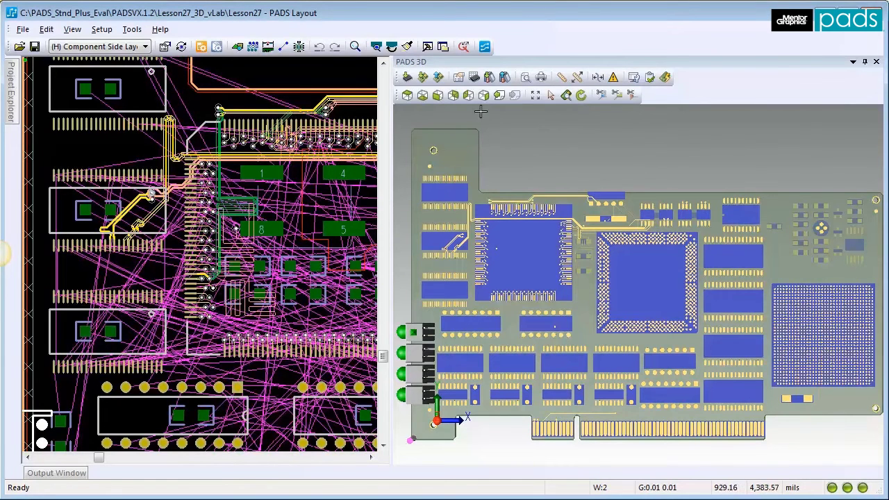
{"action": "left_click", "coordinate": [474, 78]}
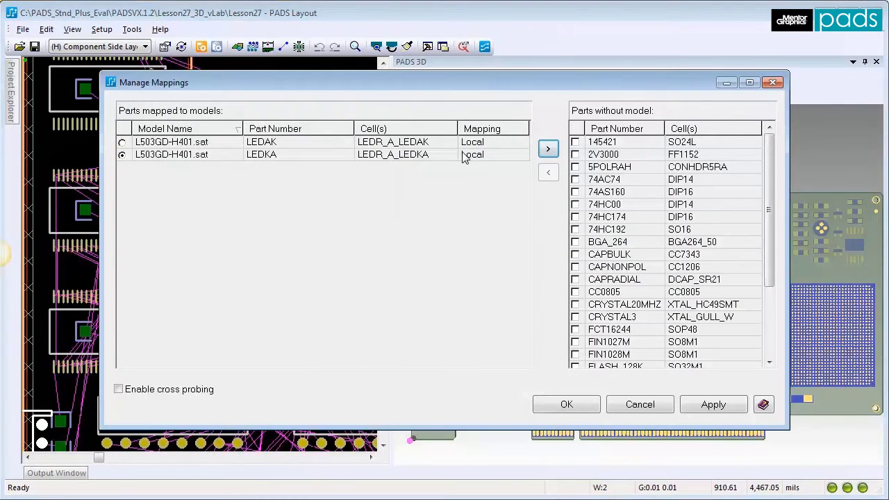
{"action": "left_click", "coordinate": [548, 172]}
{"action": "key", "text": "Return"}
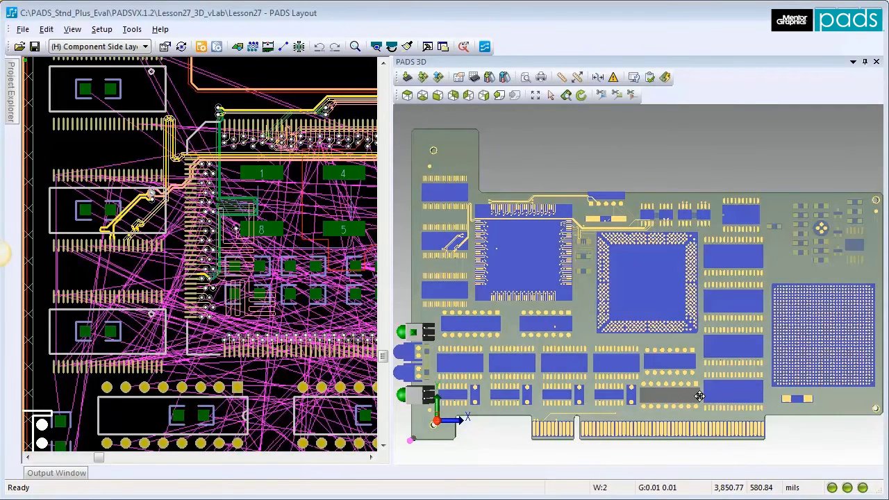
Zoom to U102 and open its DIP16 decal for editing
{"action": "left_click", "coordinate": [492, 329]}
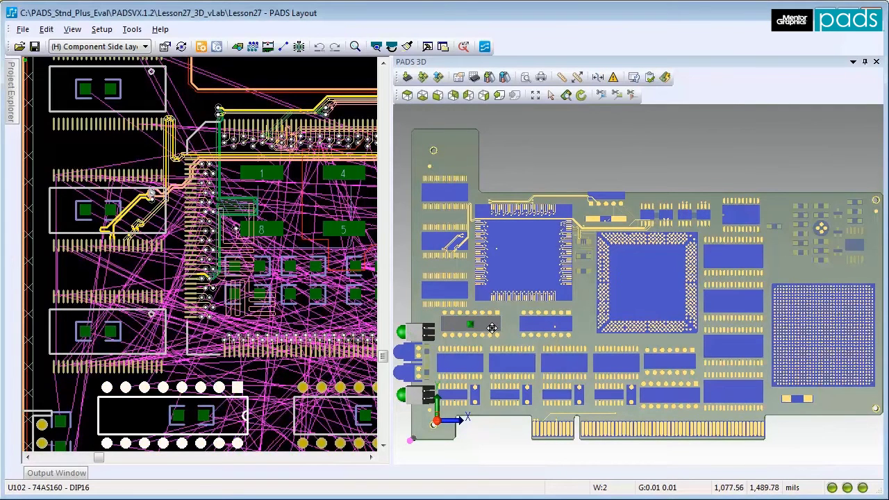
{"action": "left_click", "coordinate": [553, 97]}
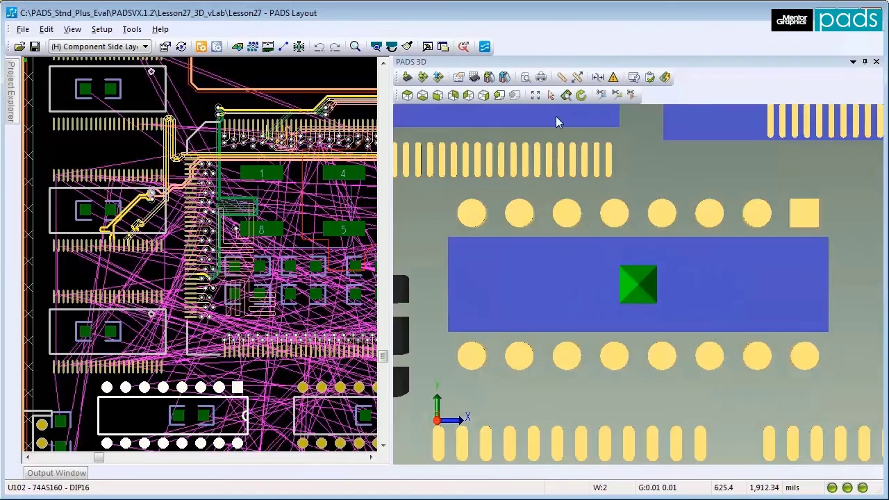
{"action": "right_click", "coordinate": [549, 292]}
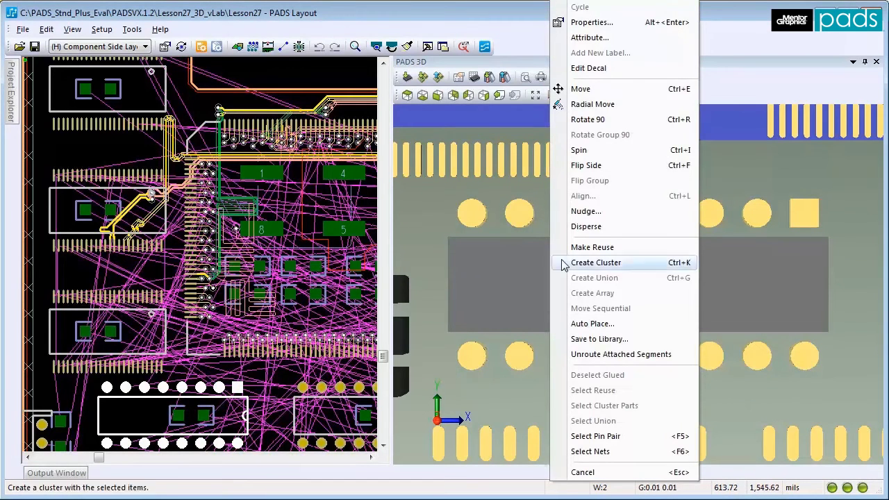
{"action": "left_click", "coordinate": [621, 72]}
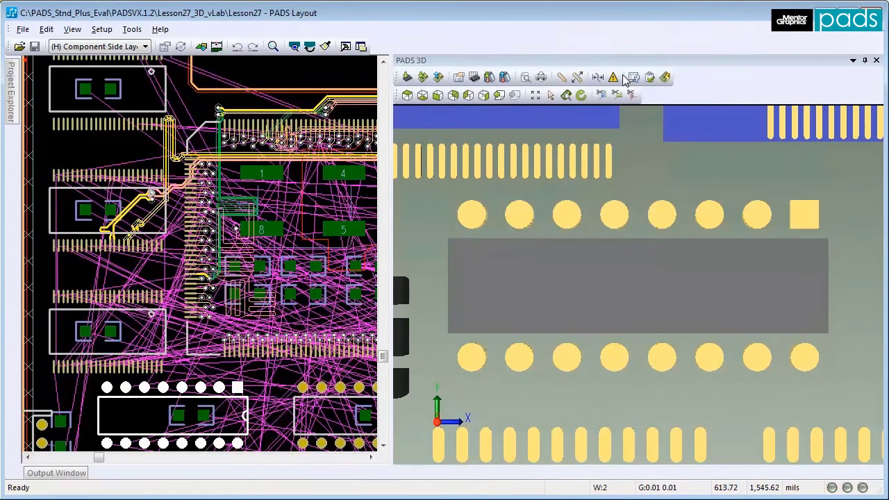
In Align 3D Models, select parts 74AS160 and 74HC174
{"action": "left_click", "coordinate": [632, 77]}
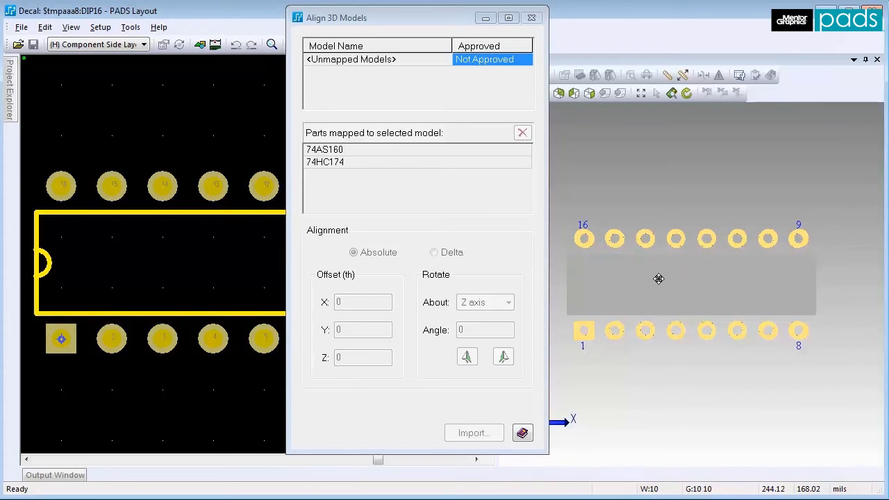
{"action": "left_click", "coordinate": [412, 150]}
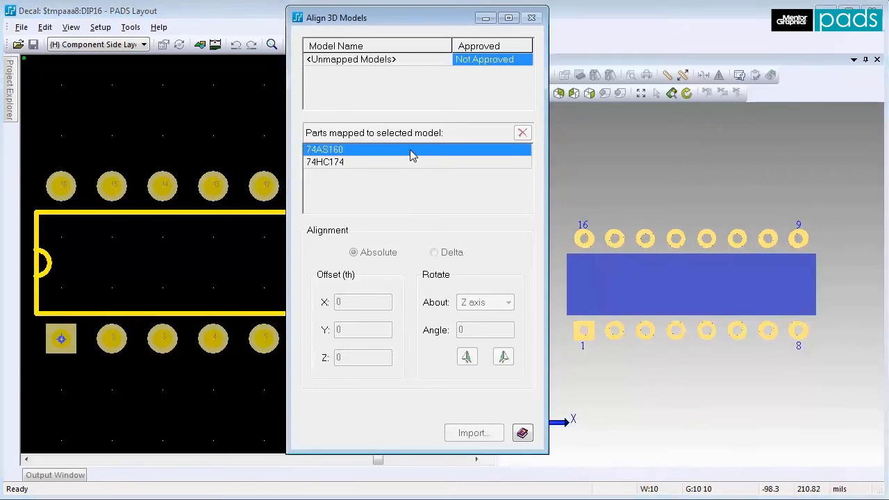
{"action": "left_click", "coordinate": [409, 162], "text": "shift"}
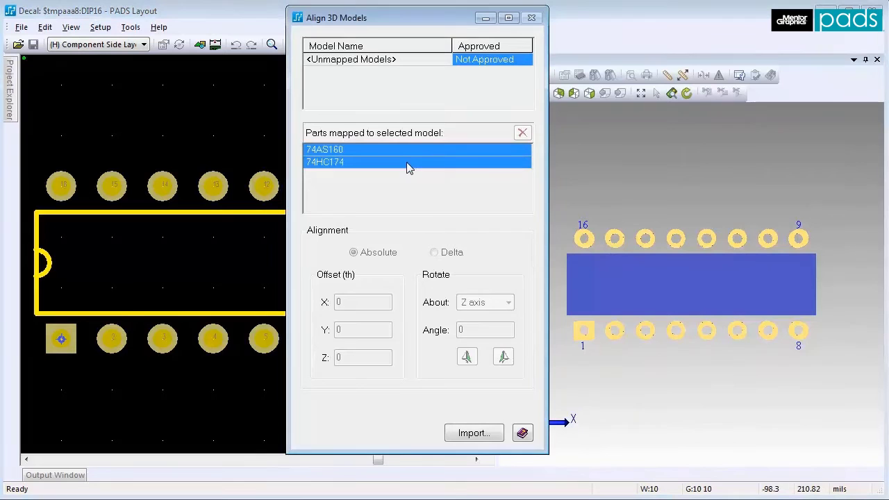
Import DIP16-DEFAULT.STEP into the decal for alignment
{"action": "left_click", "coordinate": [473, 434]}
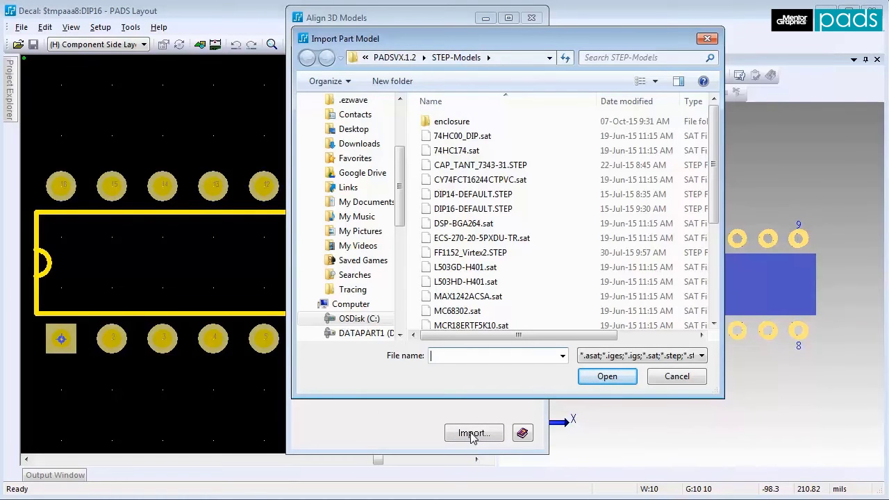
{"action": "left_click", "coordinate": [487, 213]}
{"action": "left_click", "coordinate": [606, 377]}
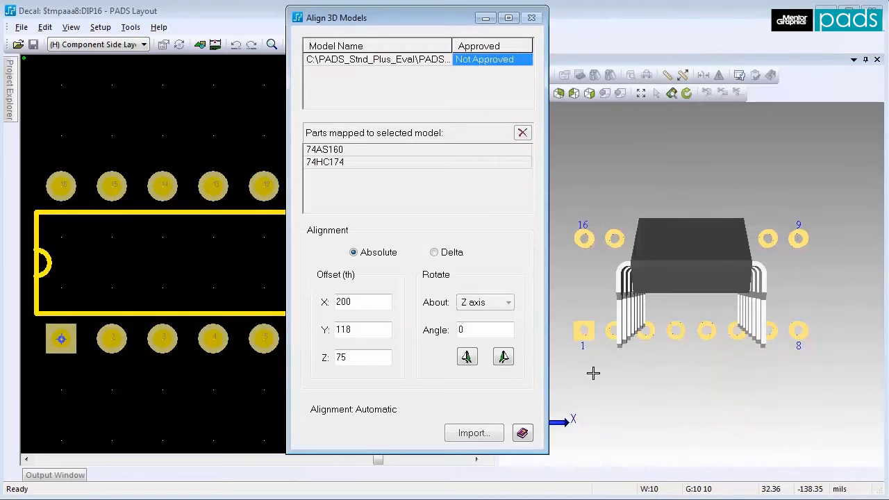
Rotate the model 270° about Y, 90° about X and 270° about Z, with Z offset 0
{"action": "left_click", "coordinate": [487, 304]}
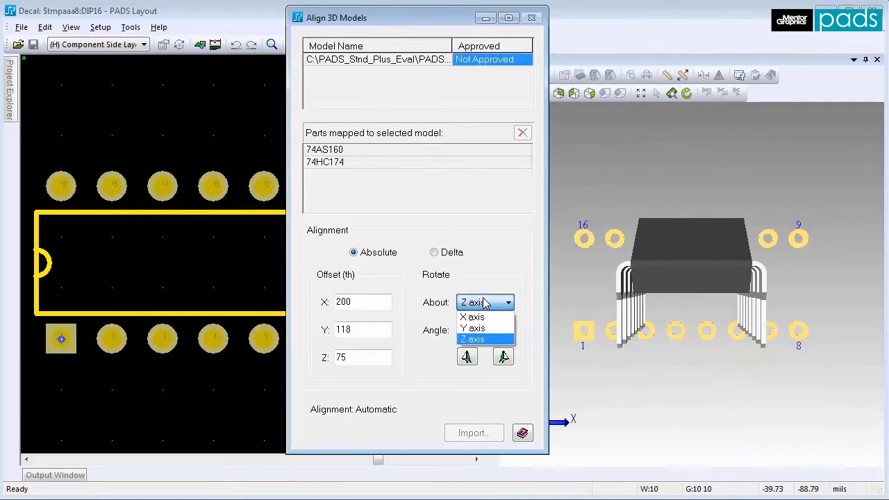
{"action": "left_click", "coordinate": [475, 328]}
{"action": "double_click", "coordinate": [488, 329]}
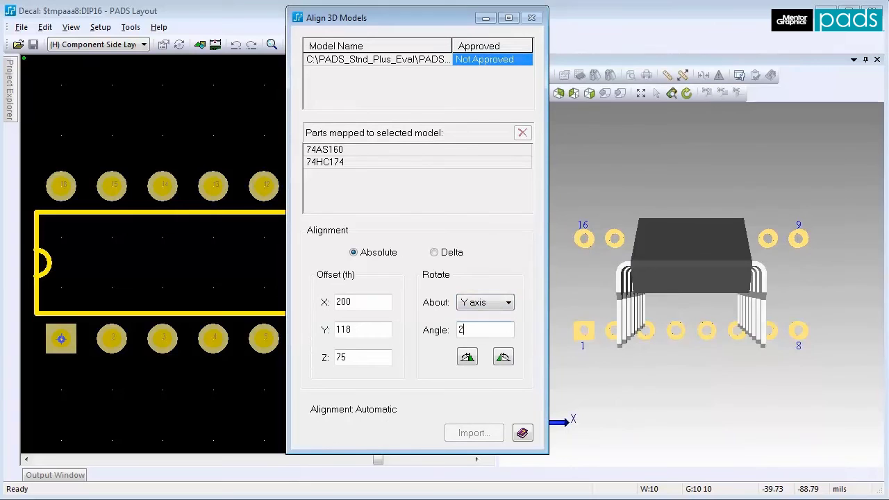
{"action": "type", "text": "270"}
{"action": "left_click", "coordinate": [485, 303]}
{"action": "left_click", "coordinate": [474, 317]}
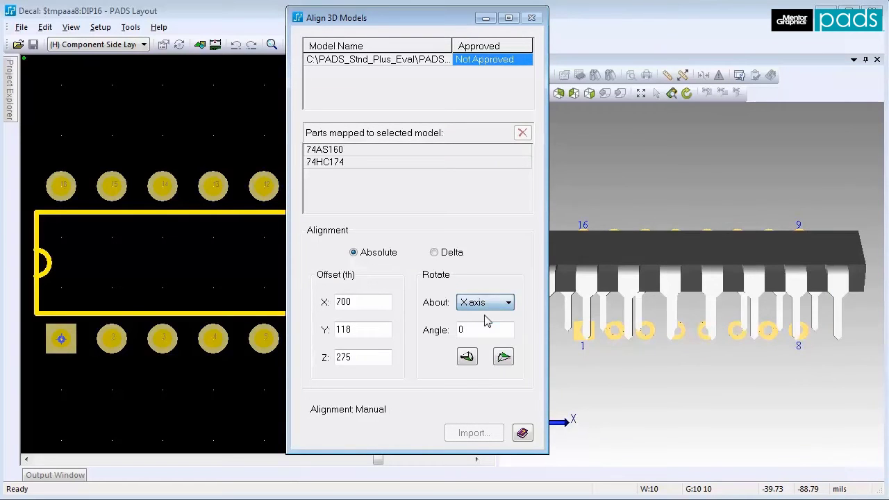
{"action": "double_click", "coordinate": [461, 329]}
{"action": "type", "text": "90"}
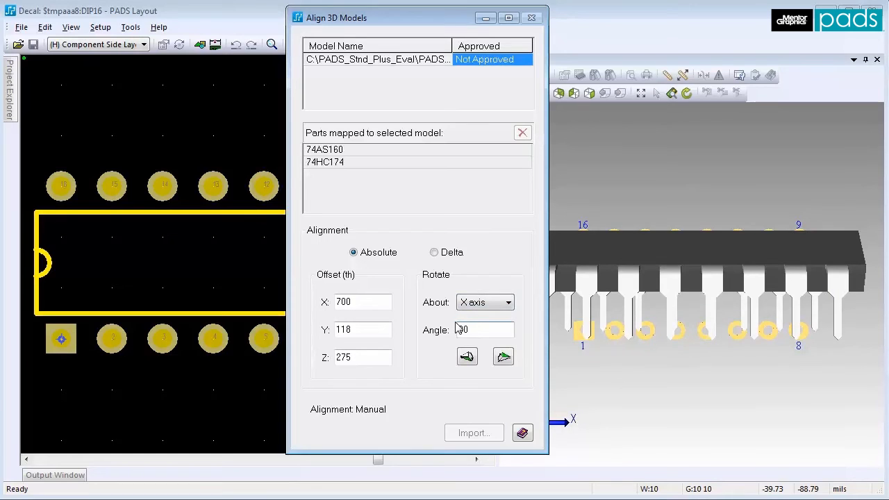
{"action": "left_click", "coordinate": [493, 304]}
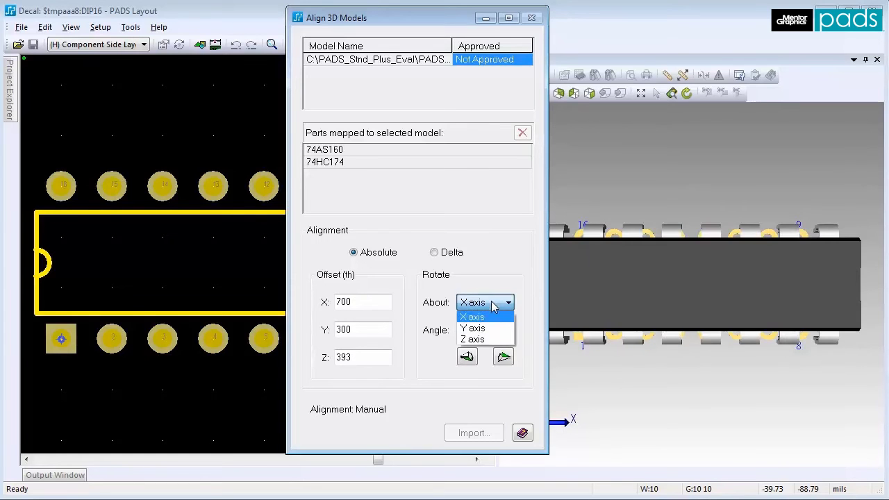
{"action": "left_click", "coordinate": [473, 339]}
{"action": "double_click", "coordinate": [354, 357]}
{"action": "type", "text": "0"}
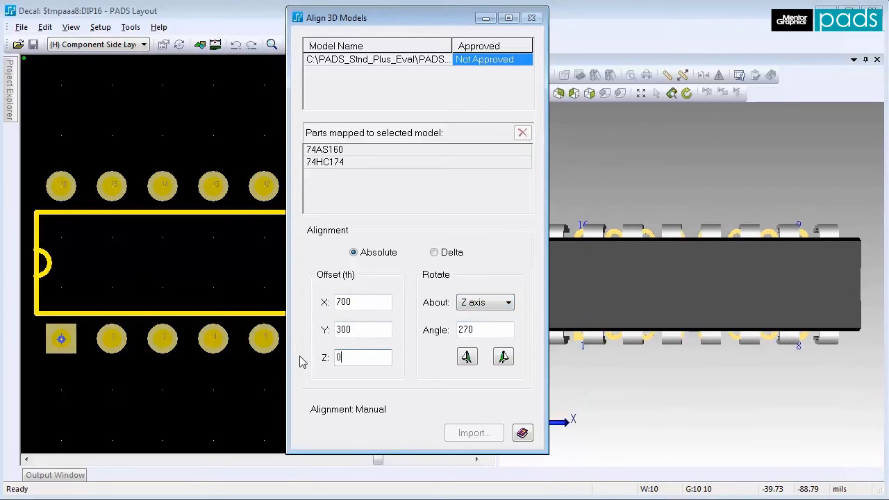
Exit the Decal Editor and apply the change to all DIP16 components
{"action": "left_click", "coordinate": [26, 28]}
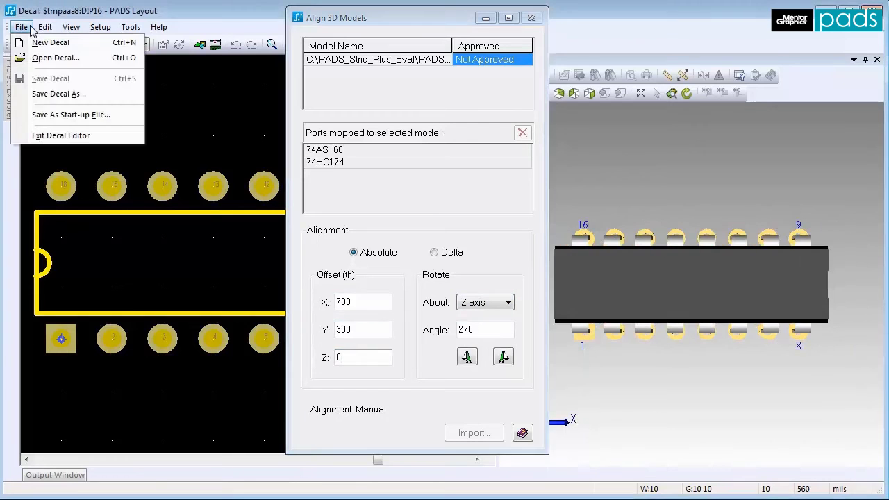
{"action": "left_click", "coordinate": [61, 135]}
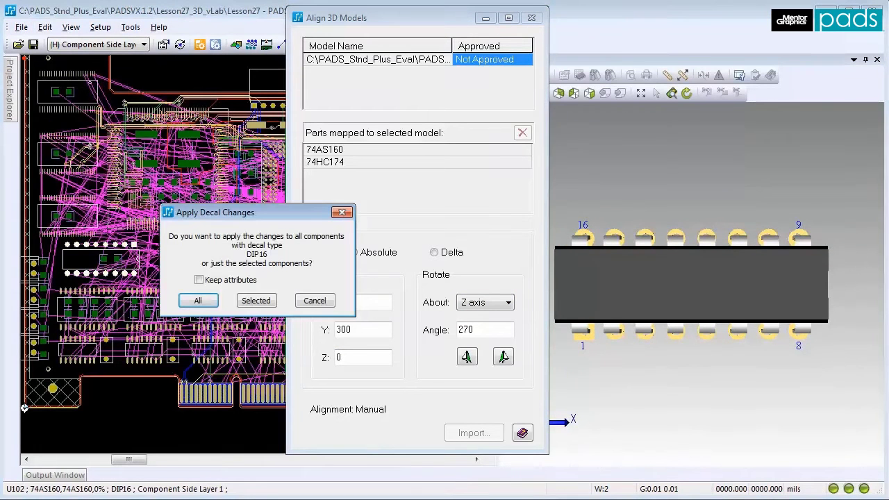
{"action": "left_click", "coordinate": [209, 304]}
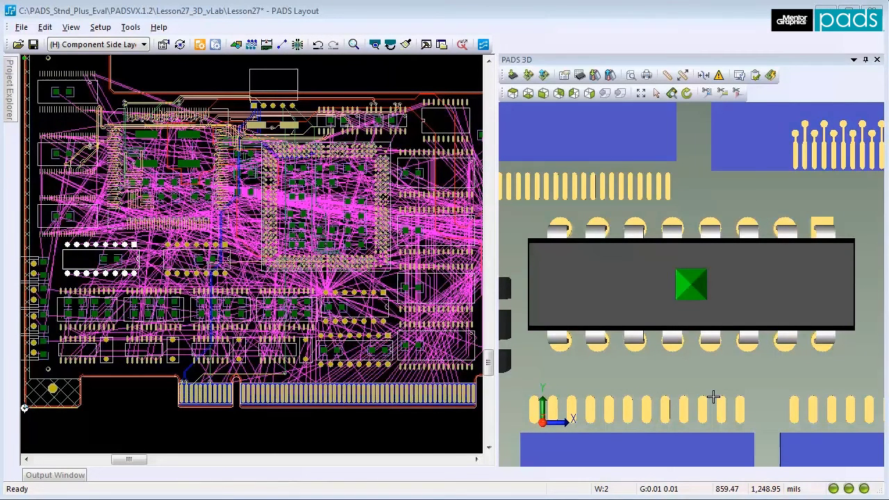
Import top_enclosure_logo.sat from the enclosure folder as a mechanical model
{"action": "left_click", "coordinate": [528, 75]}
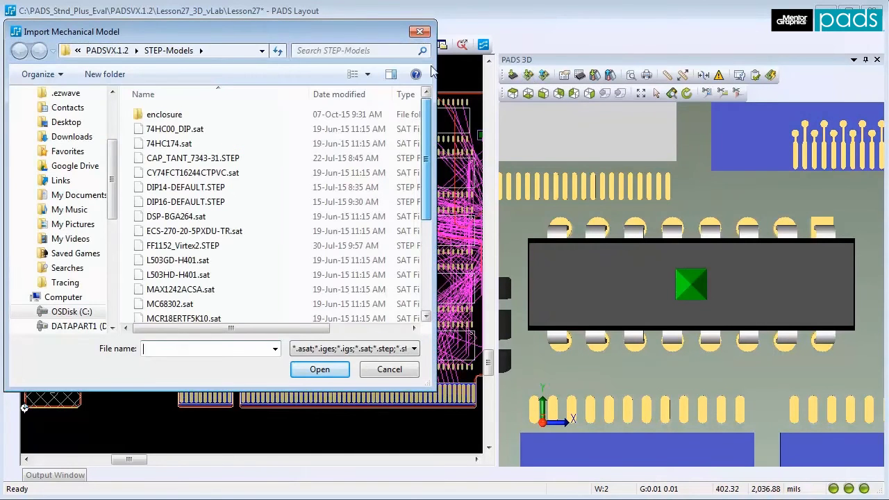
{"action": "double_click", "coordinate": [187, 113]}
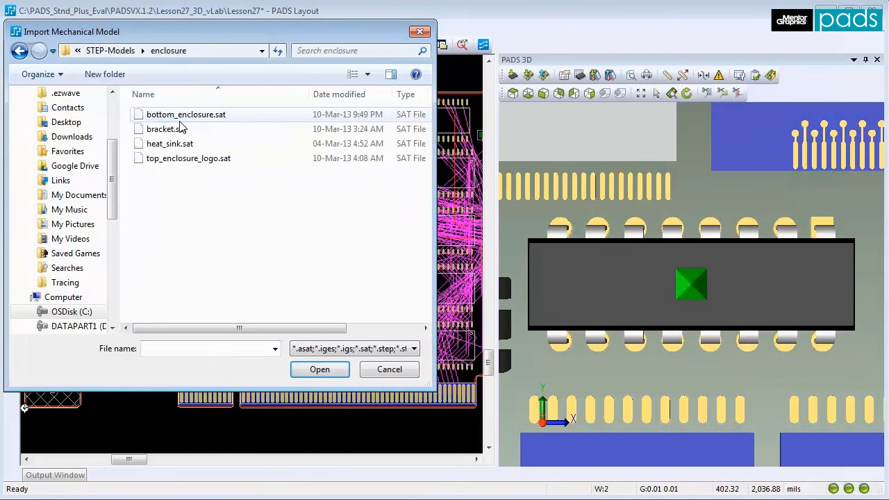
{"action": "left_click", "coordinate": [189, 160]}
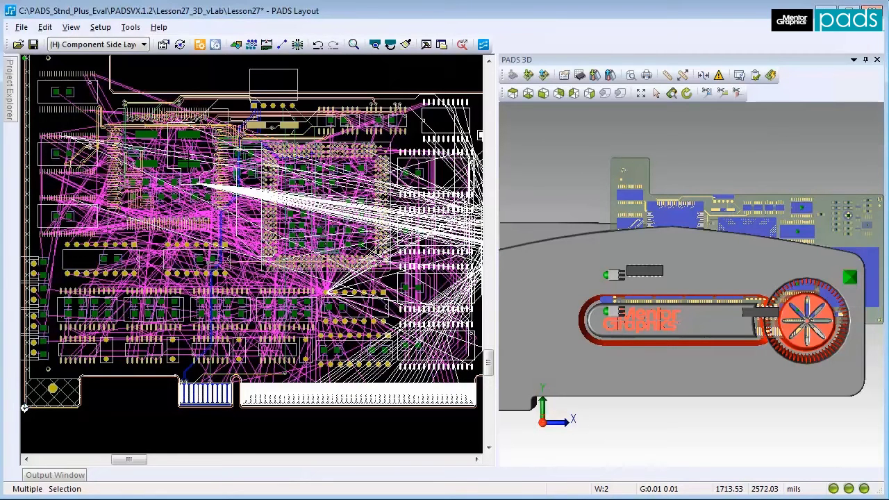
Rename the enclosure model to Temp name 5 and set its type to Mechanical
{"action": "left_click", "coordinate": [678, 321]}
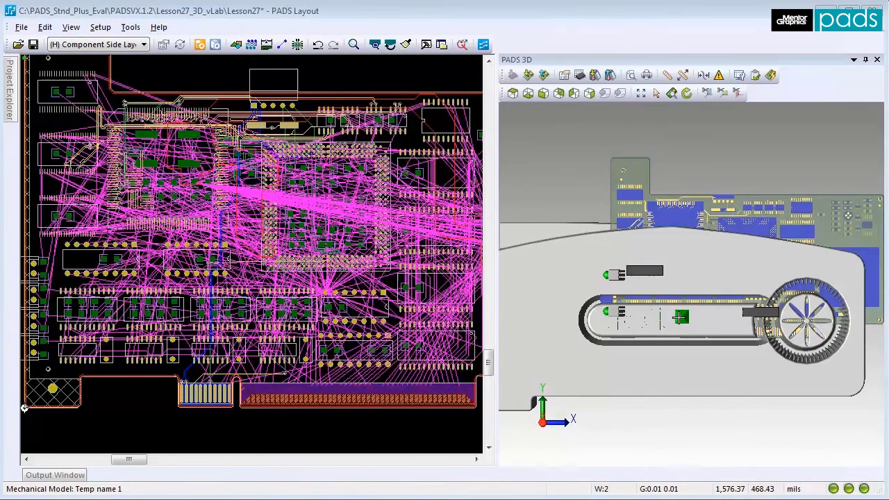
{"action": "left_click", "coordinate": [680, 317]}
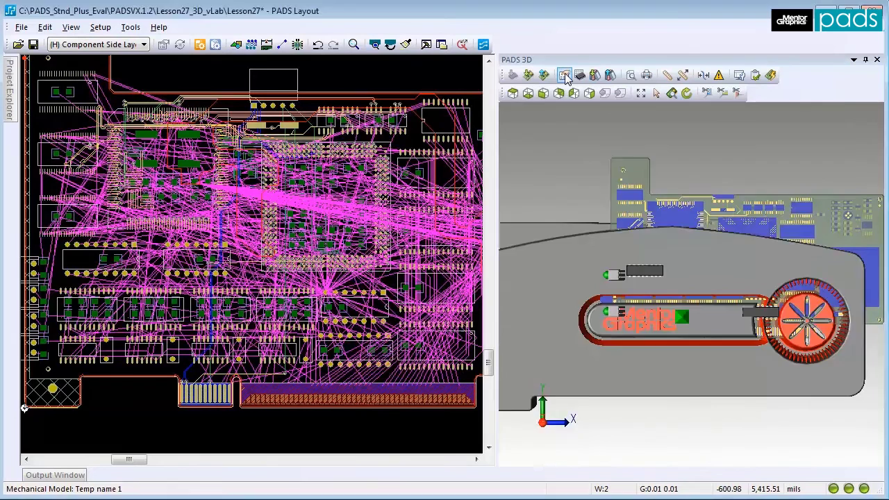
{"action": "left_click", "coordinate": [565, 74]}
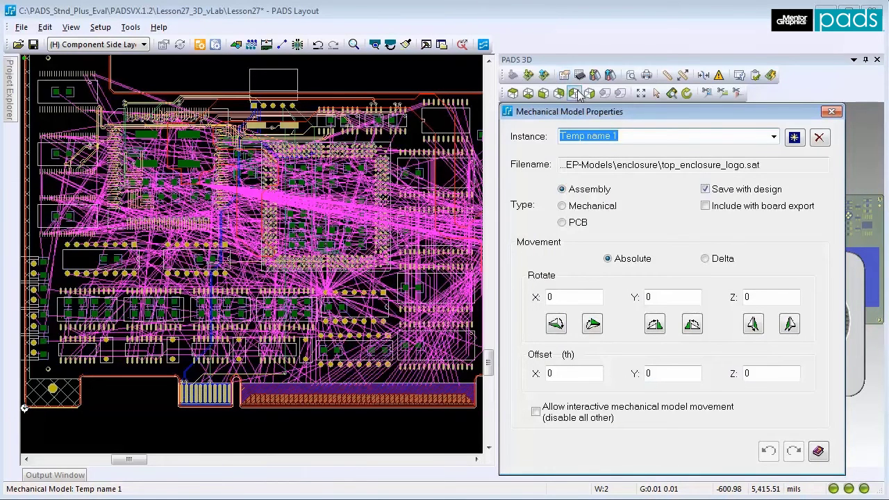
{"action": "left_click", "coordinate": [629, 138]}
{"action": "key", "text": "BackSpace"}
{"action": "type", "text": "5"}
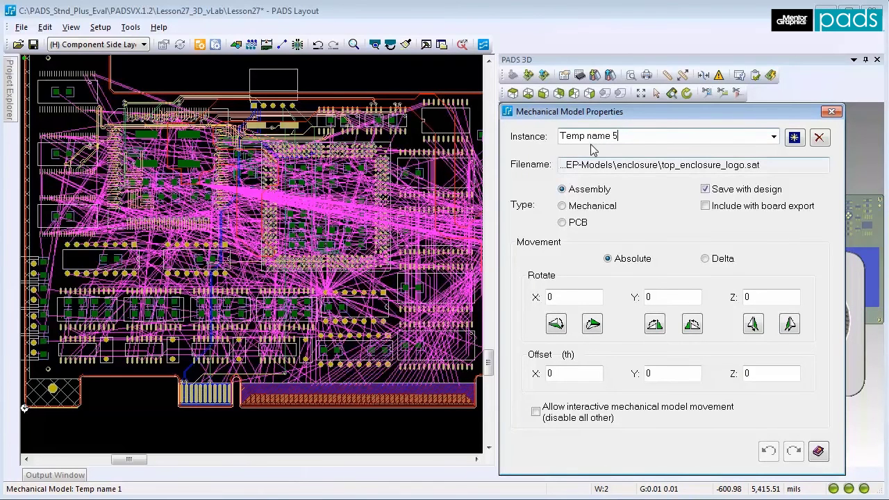
{"action": "left_click", "coordinate": [576, 205]}
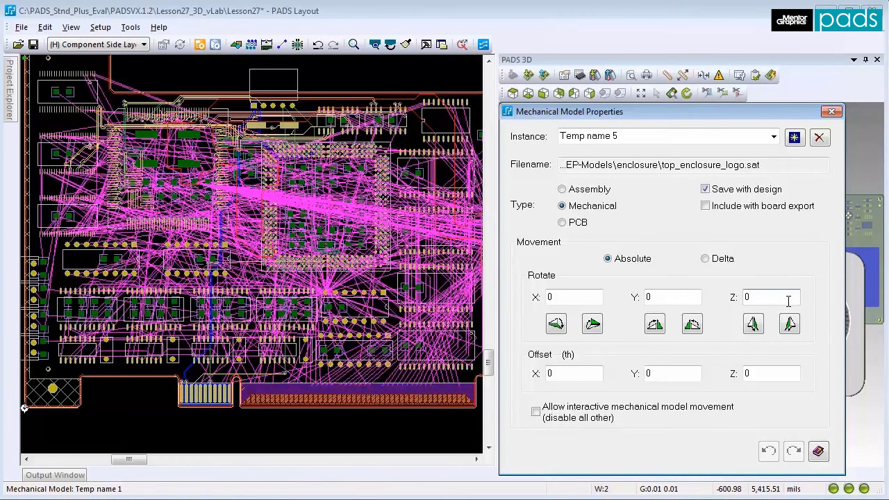
Offset the enclosure to X 2400, Y 1650, Z 780 and close the properties
{"action": "left_click", "coordinate": [542, 374]}
{"action": "type", "text": "2400"}
{"action": "left_click", "coordinate": [643, 371]}
{"action": "type", "text": "1650"}
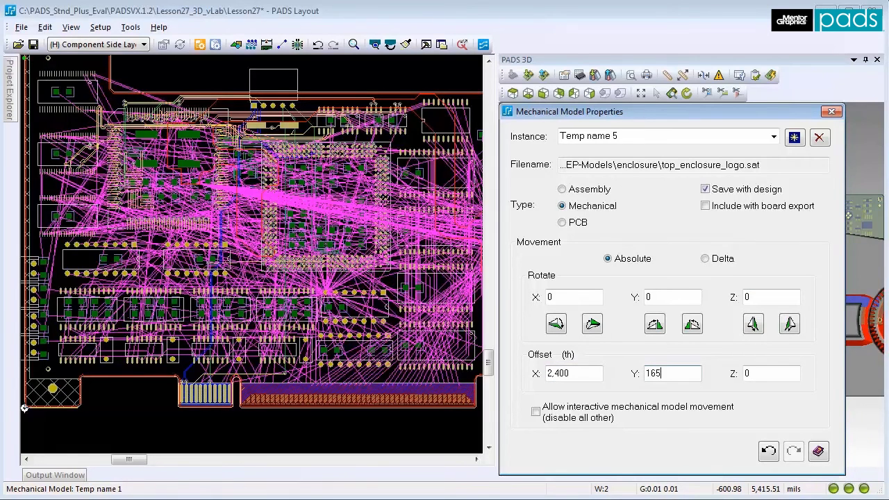
{"action": "left_click", "coordinate": [738, 374]}
{"action": "type", "text": "780"}
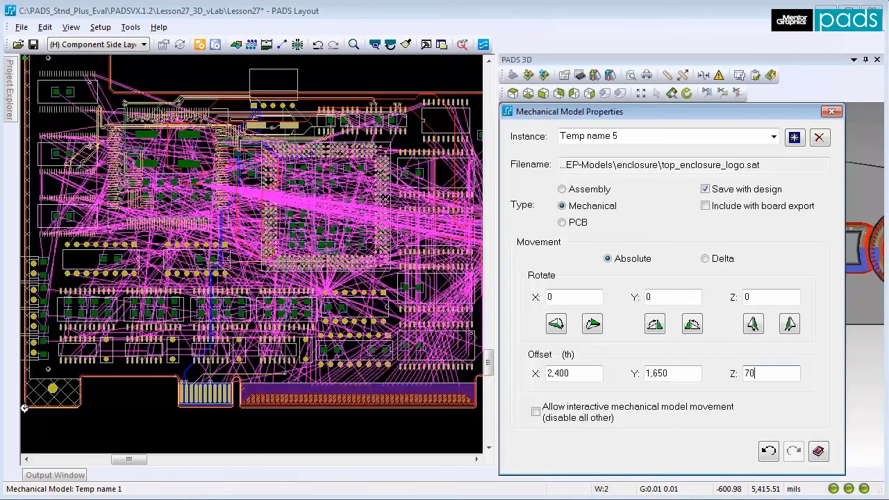
{"action": "left_click", "coordinate": [828, 112]}
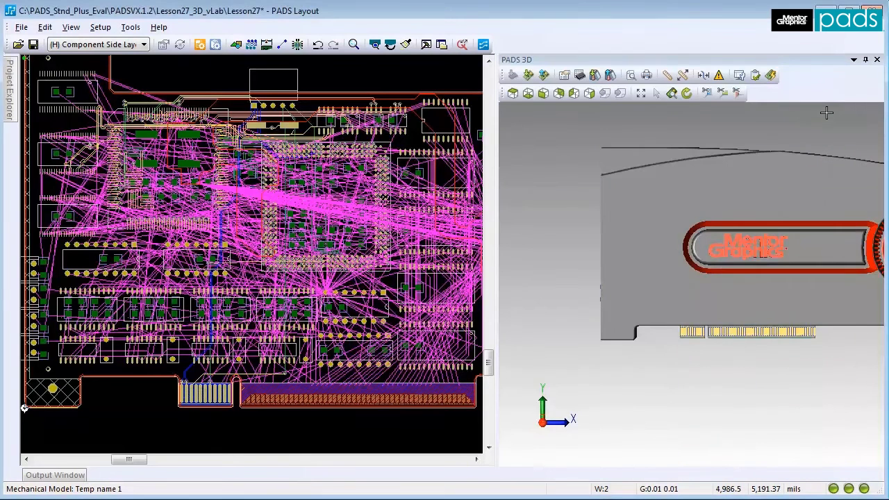
Fit the board and enclosure in the 3D view and open 3D Display Control
{"action": "left_click", "coordinate": [640, 93]}
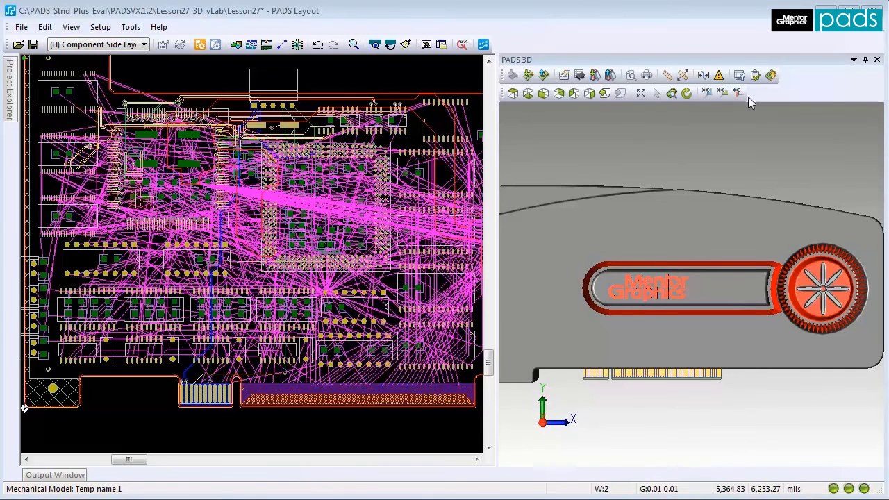
{"action": "left_click", "coordinate": [739, 75]}
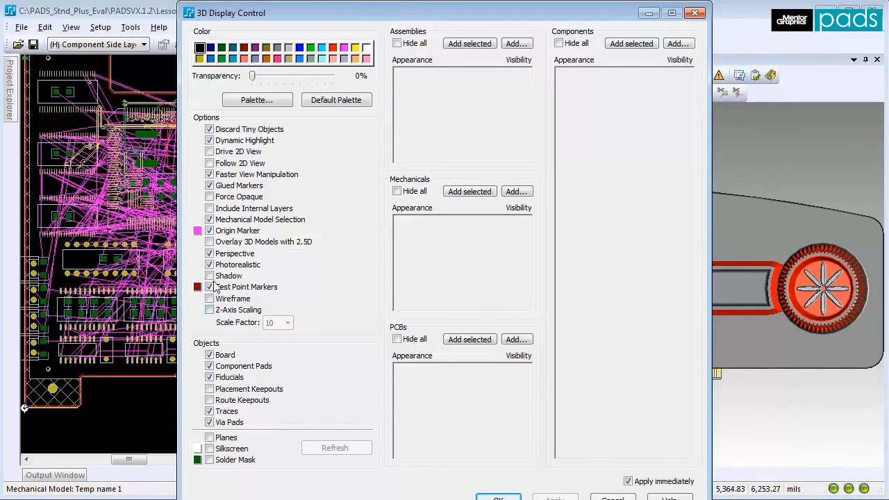
Enable Z-axis scaling at factor 15, show silkscreen and solder mask, then reopen display settings
{"action": "left_click", "coordinate": [210, 310]}
{"action": "left_click", "coordinate": [288, 323]}
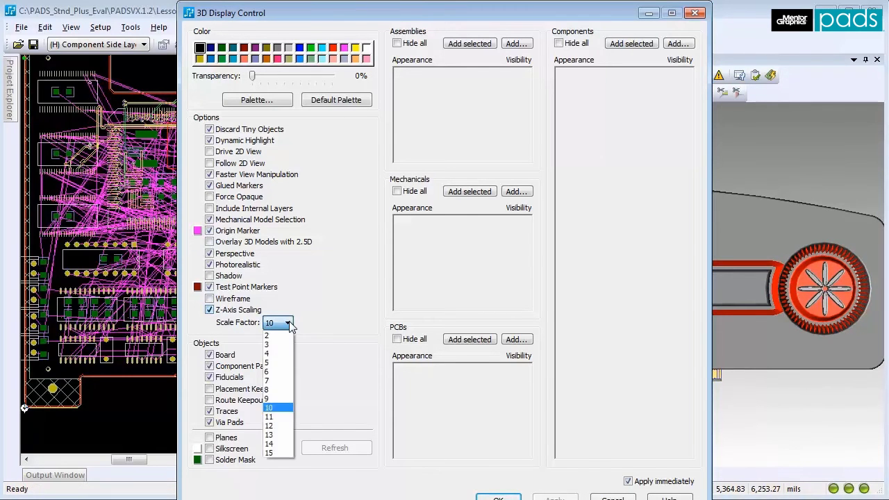
{"action": "left_click", "coordinate": [278, 453]}
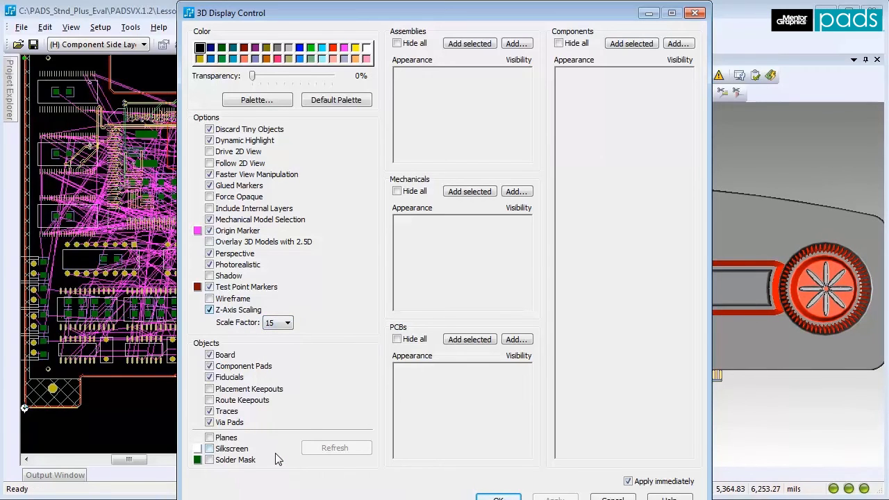
{"action": "left_click", "coordinate": [211, 456]}
{"action": "left_click", "coordinate": [214, 463]}
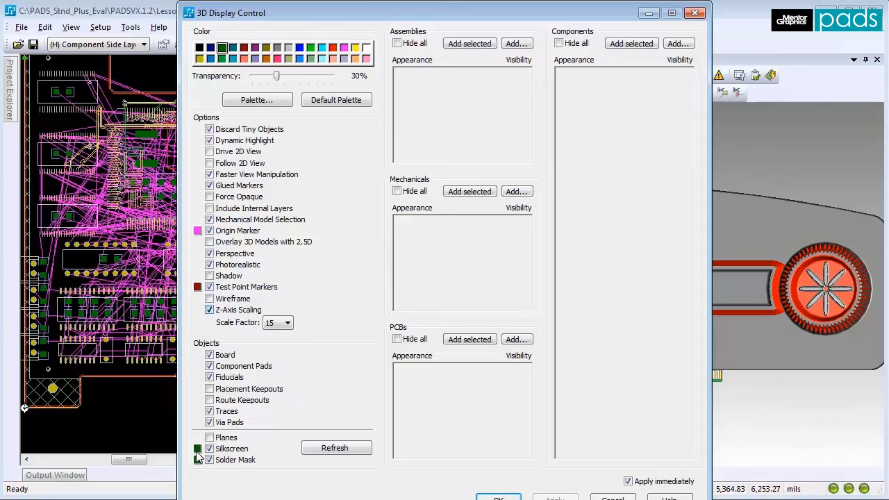
{"action": "left_click", "coordinate": [500, 495]}
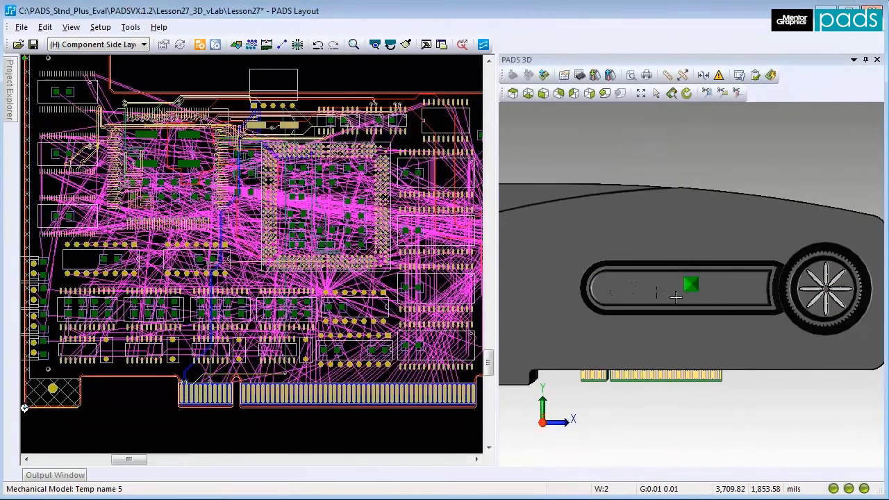
{"action": "left_click", "coordinate": [675, 296]}
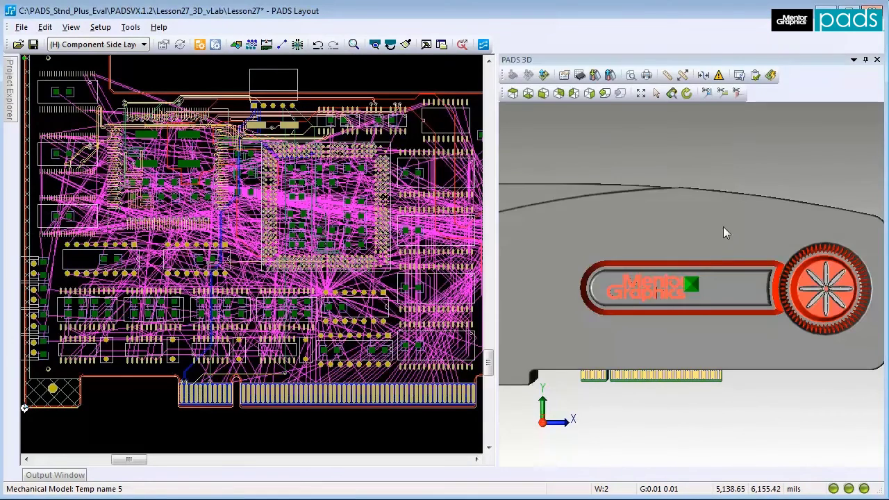
{"action": "left_click", "coordinate": [739, 77]}
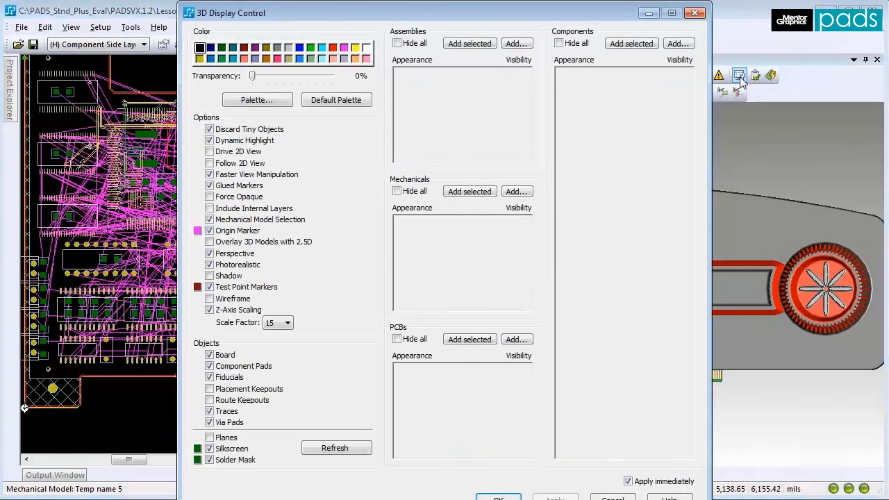
Make the Temp name 5 enclosure grey, photorealistic and mostly transparent, then hide all mechanicals
{"action": "left_click", "coordinate": [476, 192]}
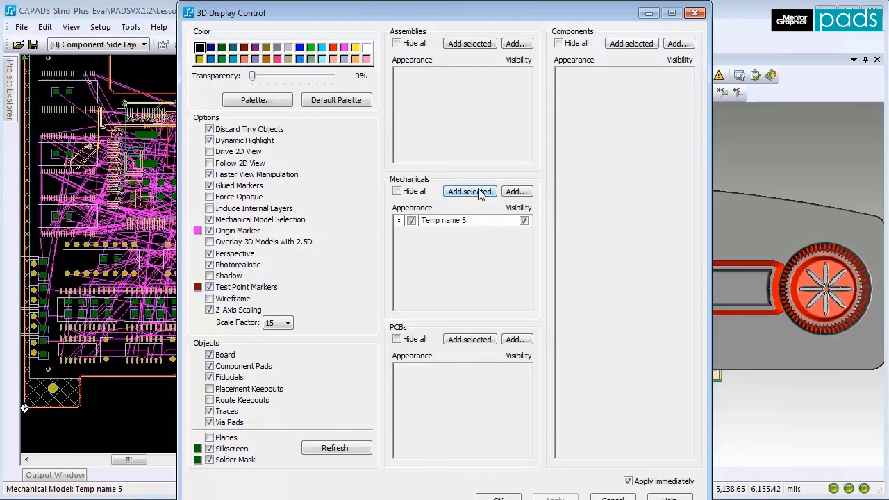
{"action": "left_click", "coordinate": [289, 49]}
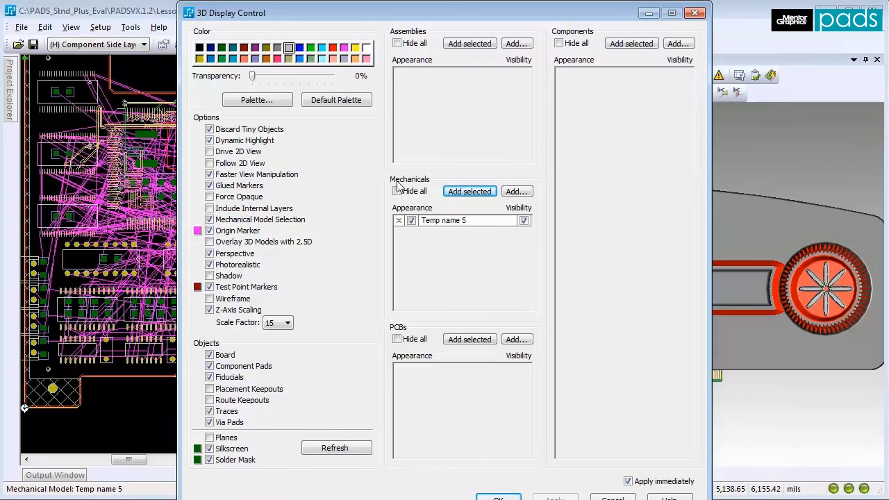
{"action": "left_click", "coordinate": [398, 220]}
{"action": "right_click", "coordinate": [436, 222]}
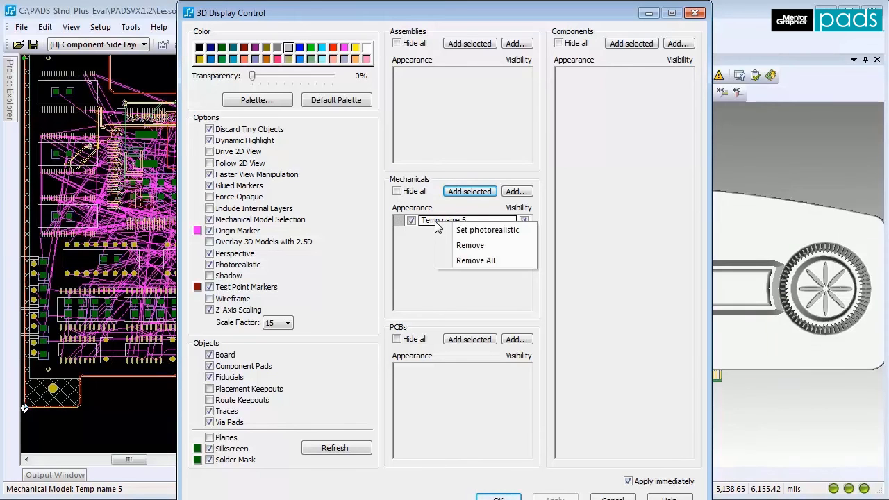
{"action": "left_click", "coordinate": [451, 230]}
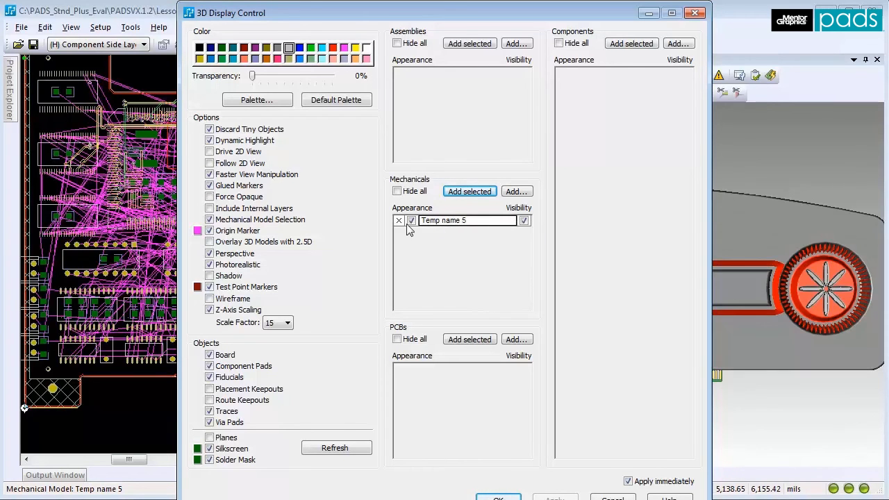
{"action": "left_click_drag", "start_coordinate": [252, 76], "coordinate": [317, 81]}
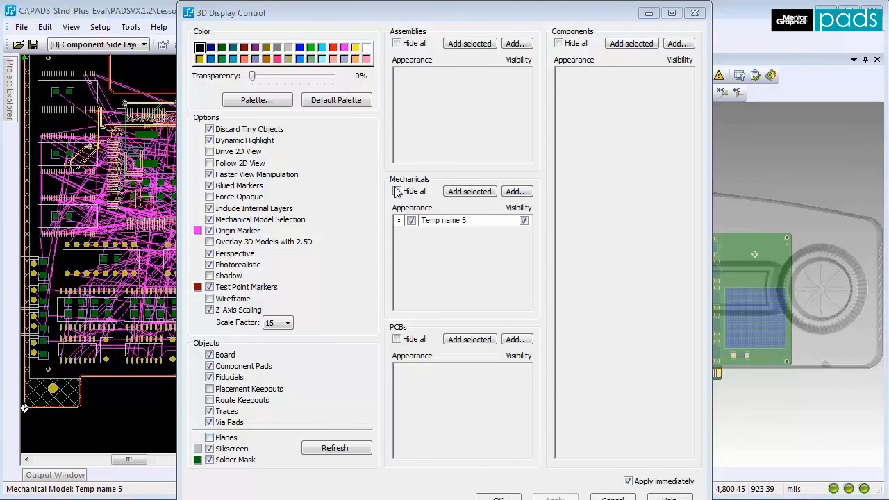
{"action": "left_click", "coordinate": [397, 192]}
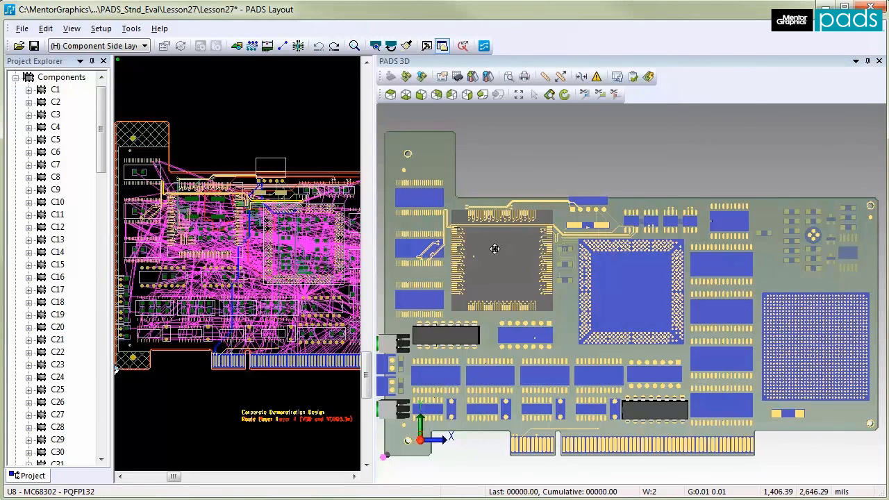
Tilt the board into perspective and place a cutting plane along its upper-left edge
{"action": "scroll", "coordinate": [410, 127], "scroll_direction": "up", "scroll_amount": 3}
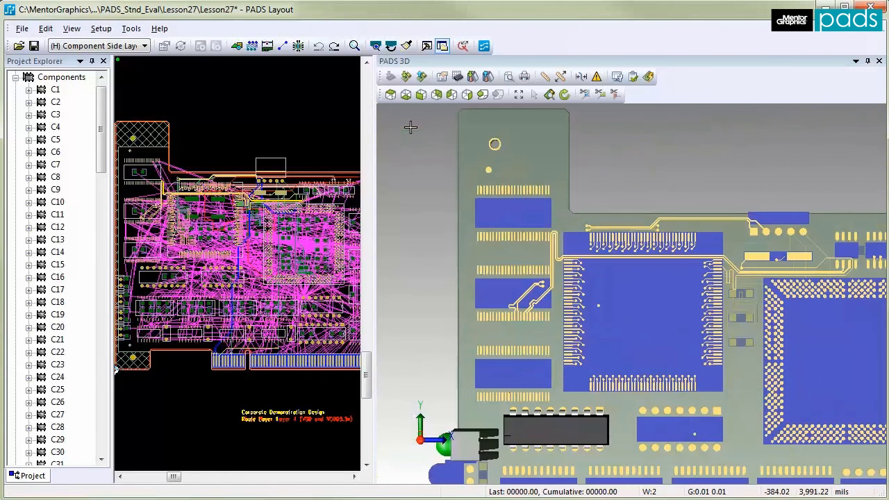
{"action": "middle_click_drag", "start_coordinate": [455, 448], "coordinate": [455, 424]}
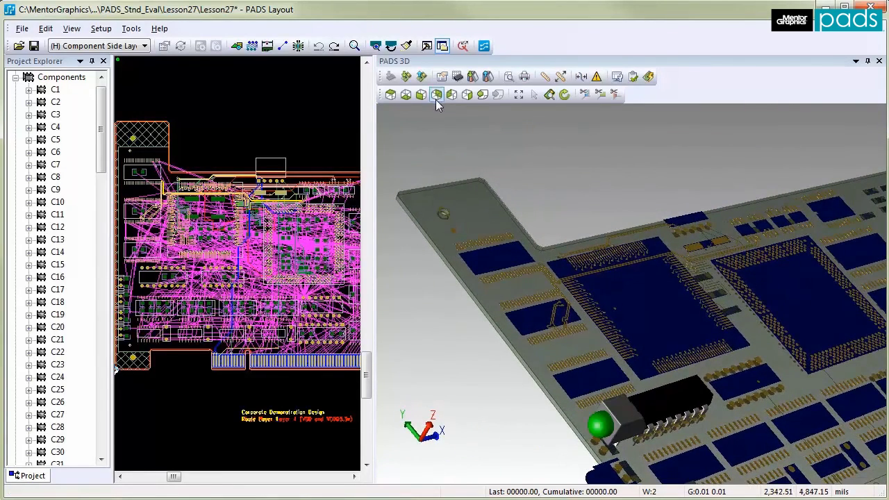
{"action": "left_click", "coordinate": [585, 96]}
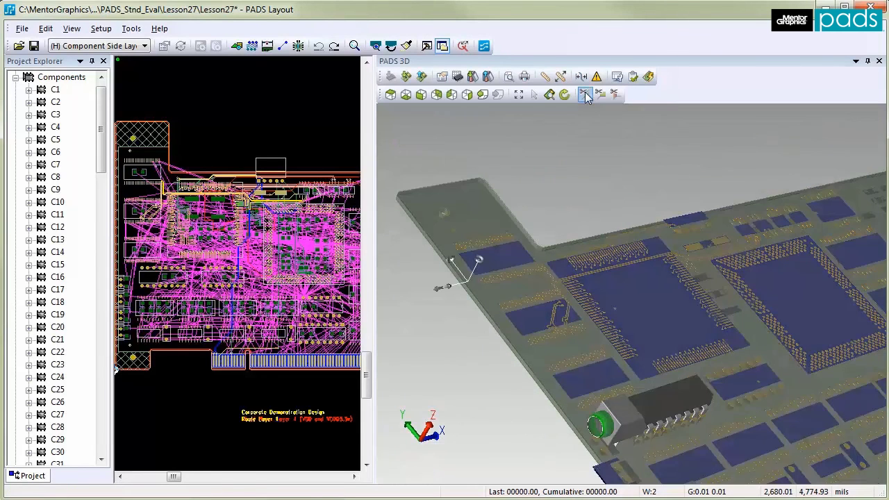
{"action": "left_click", "coordinate": [491, 276]}
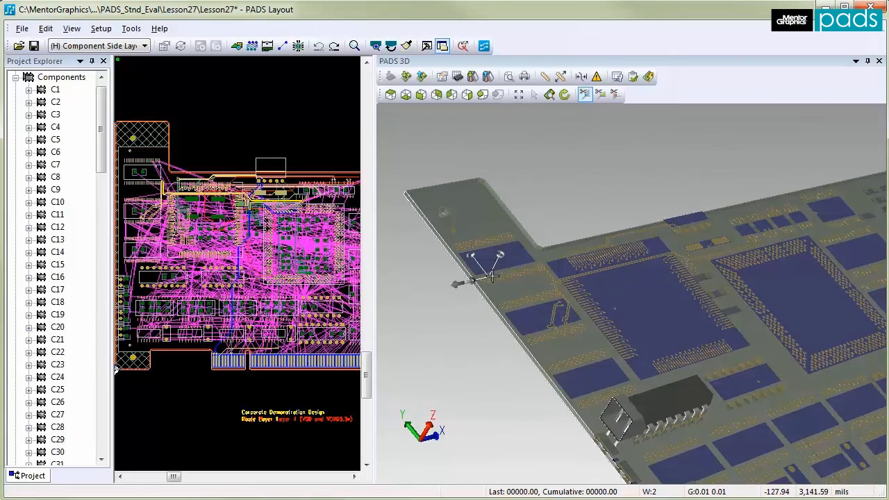